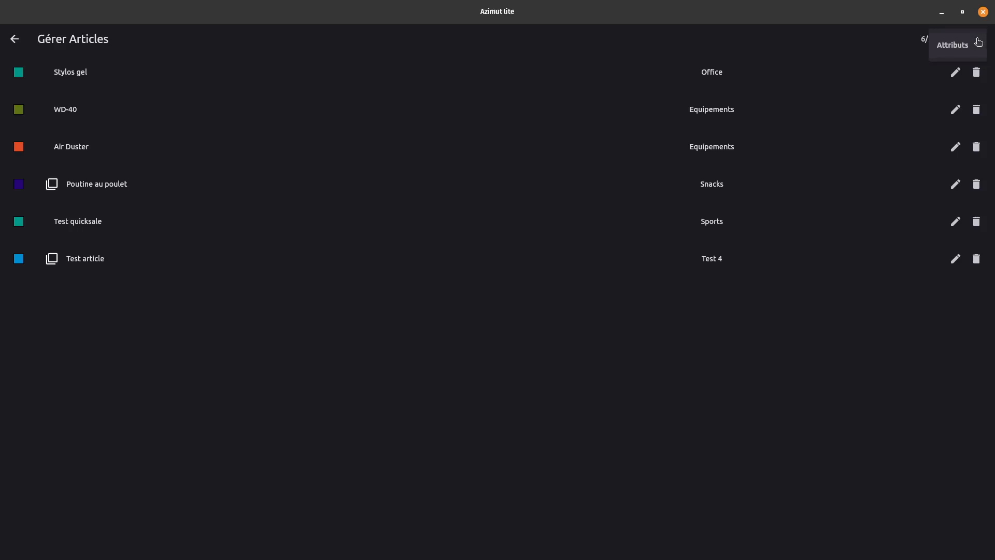
Create a new article attribute and name it "test 6".
{"action": "left_click", "coordinate": [957, 48]}
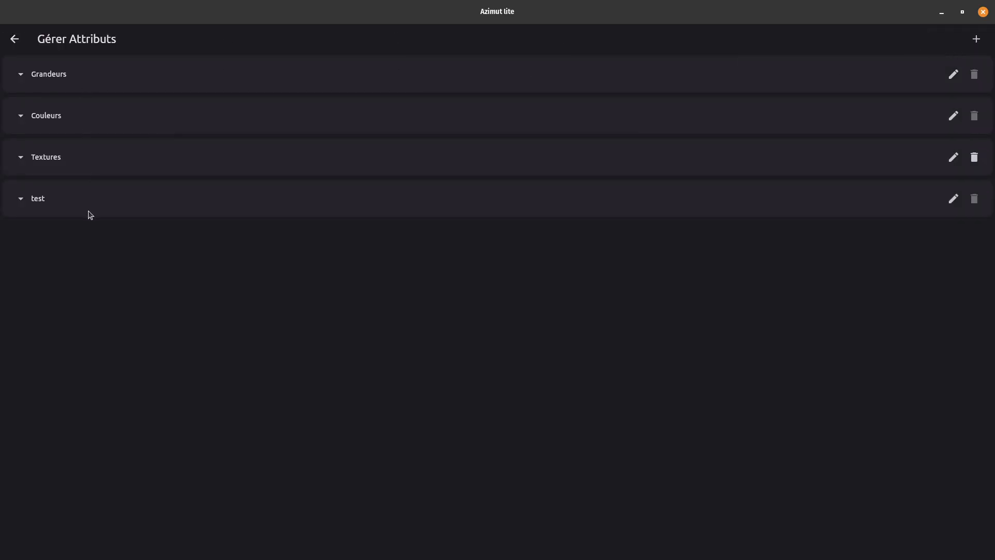
{"action": "left_click", "coordinate": [977, 41]}
{"action": "left_click", "coordinate": [165, 83]}
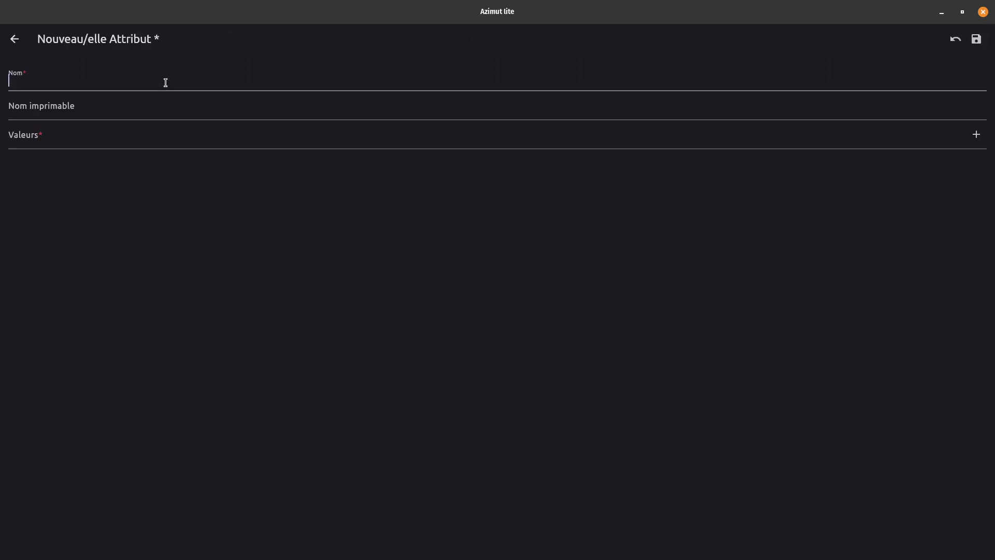
{"action": "type", "text": "test 6"}
{"action": "left_click", "coordinate": [103, 111]}
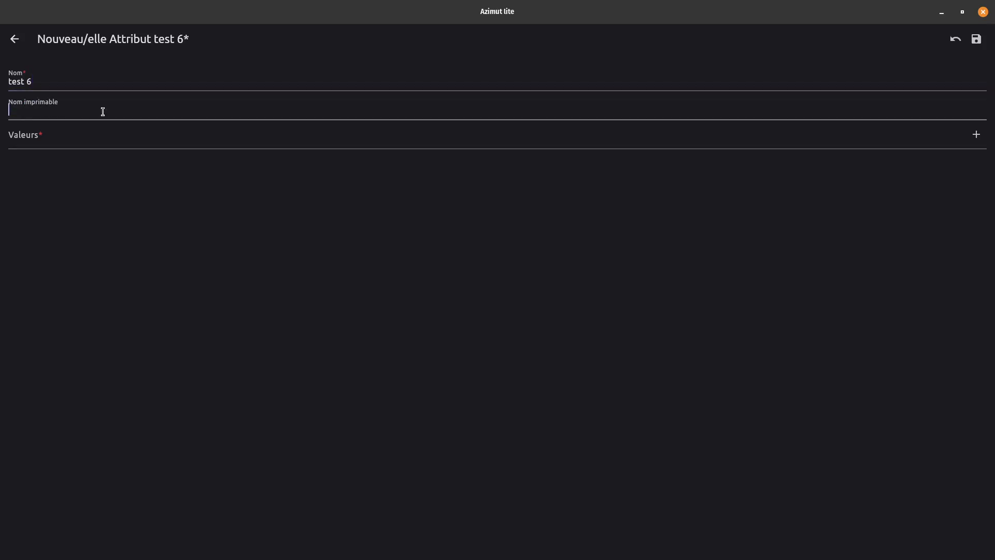
Add the values 1, 2, 3, 4, 5 and 6 to the test 6 attribute.
{"action": "left_click", "coordinate": [91, 139]}
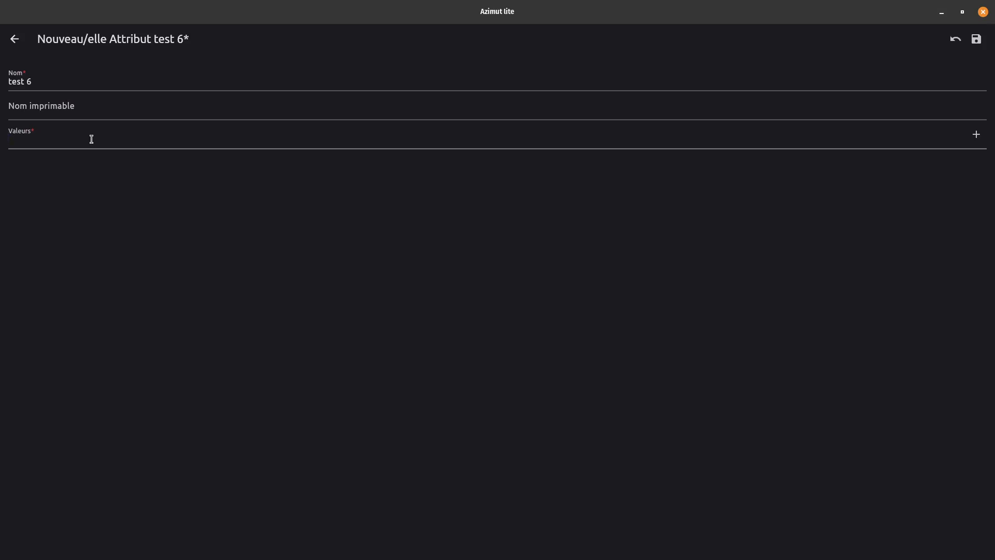
{"action": "type", "text": "1"}
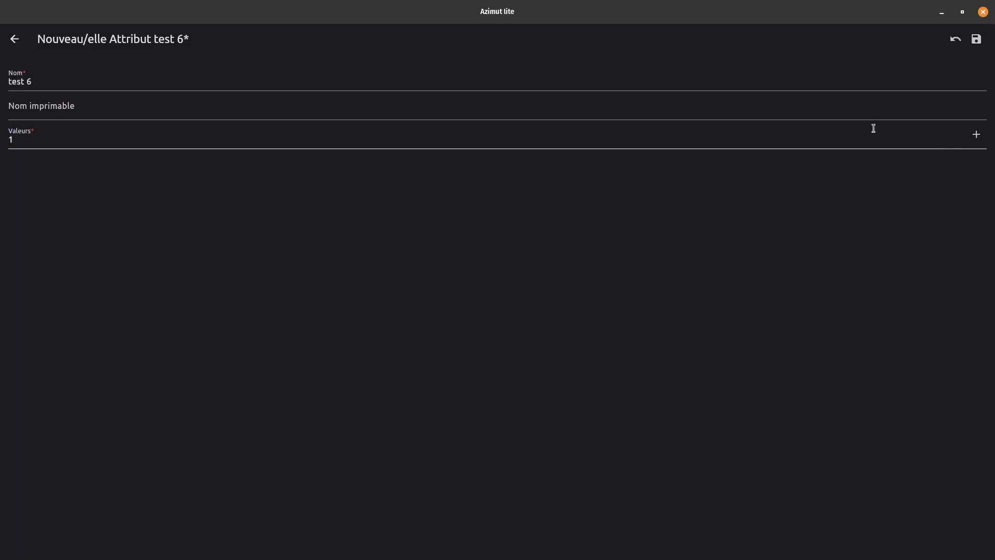
{"action": "left_click", "coordinate": [976, 134]}
{"action": "type", "text": "2"}
{"action": "left_click", "coordinate": [977, 139]}
{"action": "type", "text": "3"}
{"action": "left_click", "coordinate": [977, 139]}
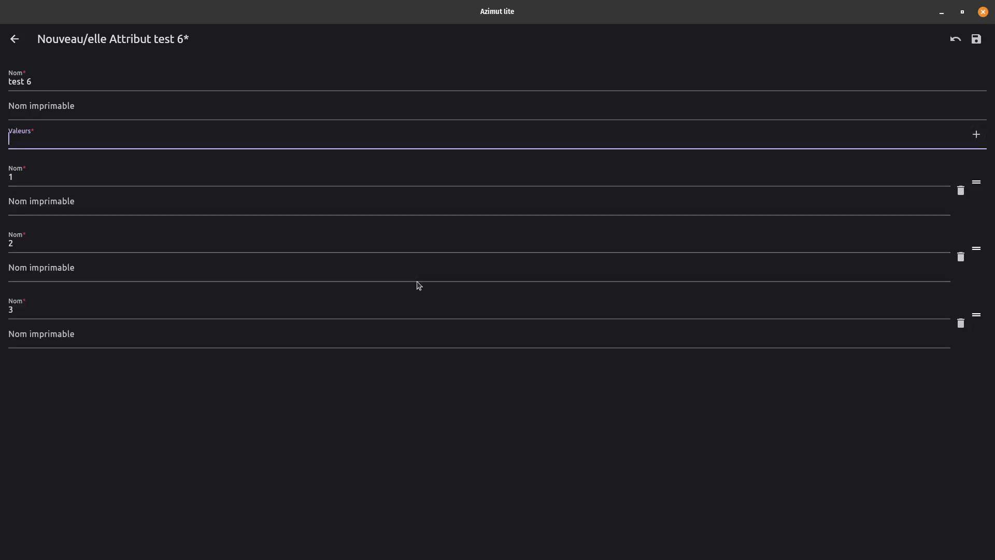
{"action": "type", "text": "4"}
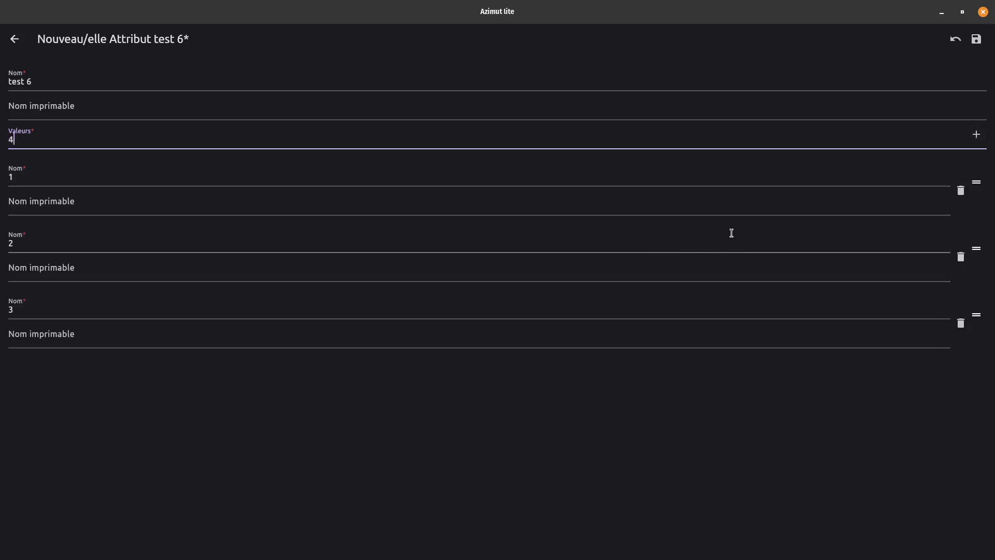
{"action": "left_click", "coordinate": [977, 135]}
{"action": "type", "text": "5"}
{"action": "left_click", "coordinate": [976, 135]}
{"action": "type", "text": "6"}
{"action": "left_click", "coordinate": [976, 135]}
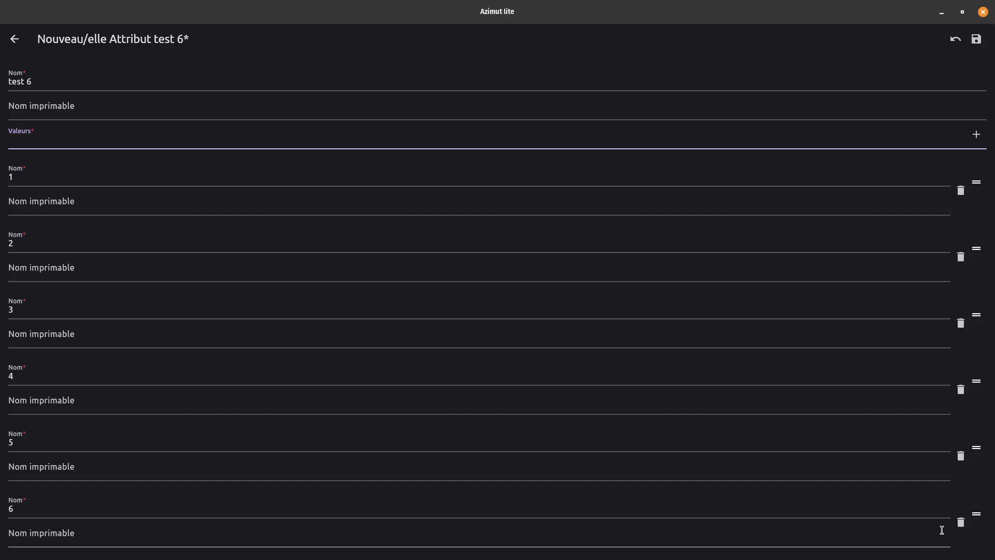
Remove value 6 from the attribute, save it, and return to the article list.
{"action": "left_click", "coordinate": [961, 522]}
{"action": "left_click", "coordinate": [977, 39]}
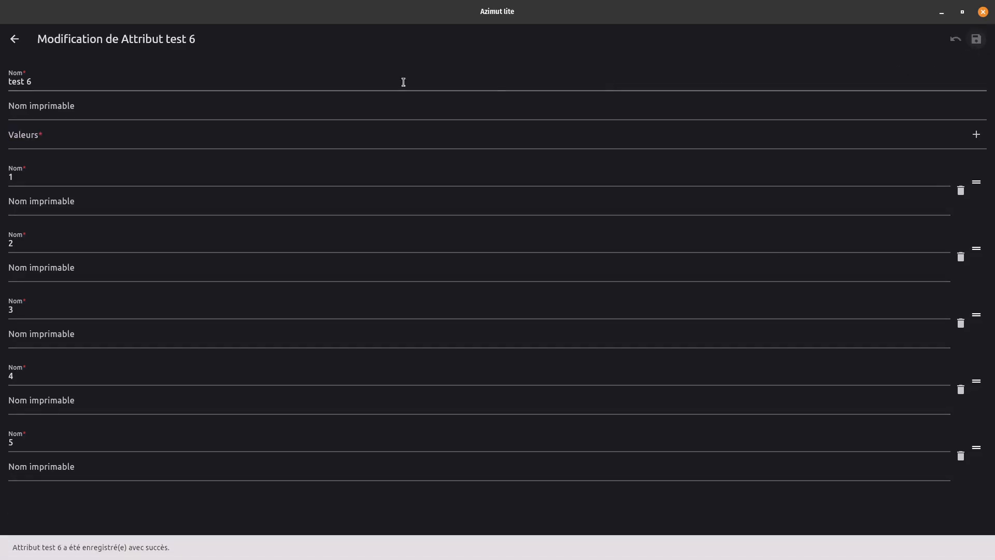
{"action": "left_click", "coordinate": [11, 40]}
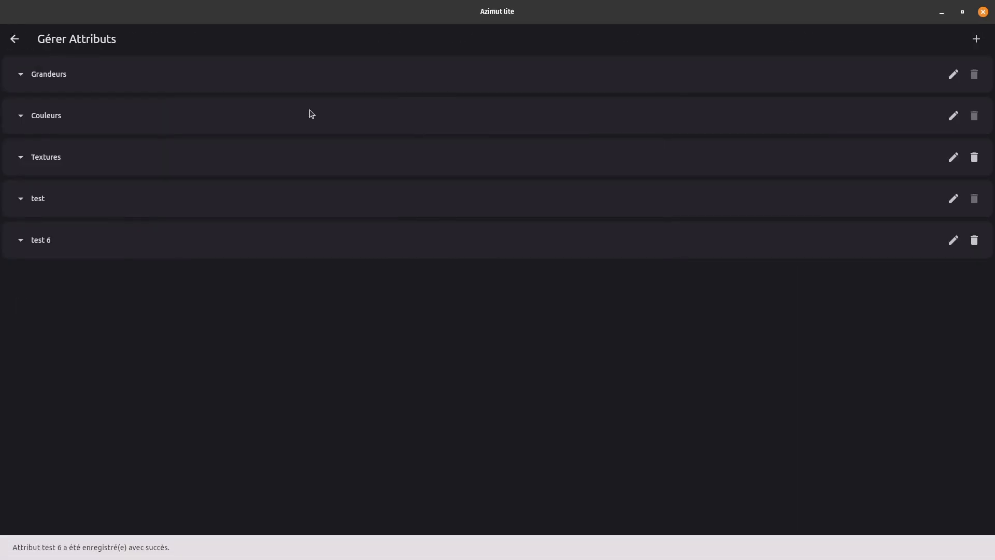
{"action": "left_click", "coordinate": [14, 39]}
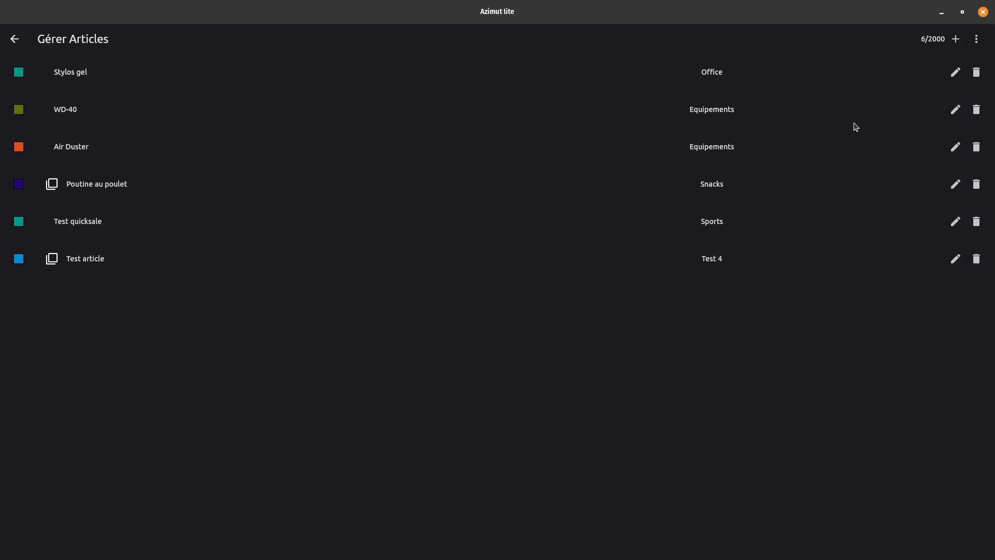
Create an article named POLO in the Sports category with unit price 24.99 and article number saq234.
{"action": "left_click", "coordinate": [955, 39]}
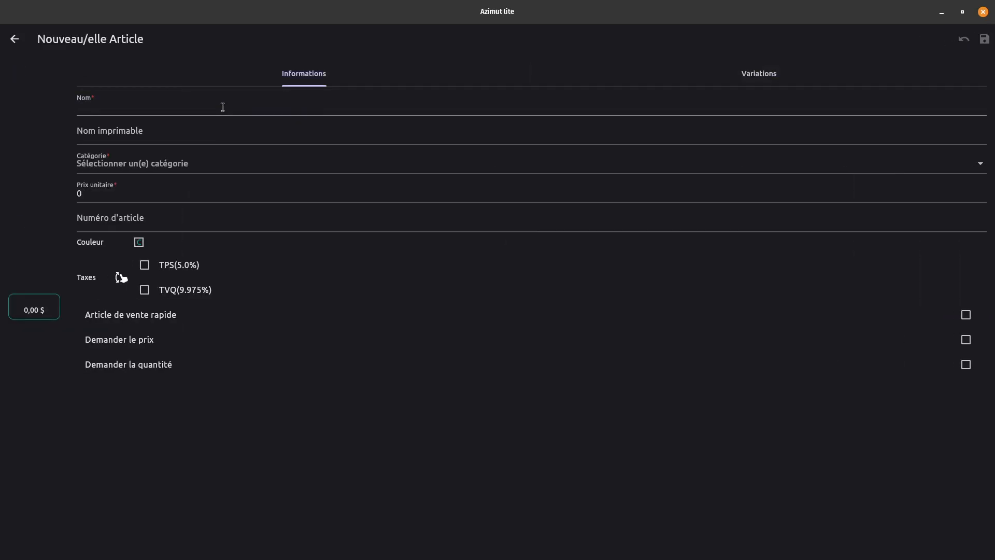
{"action": "type", "text": "POLO"}
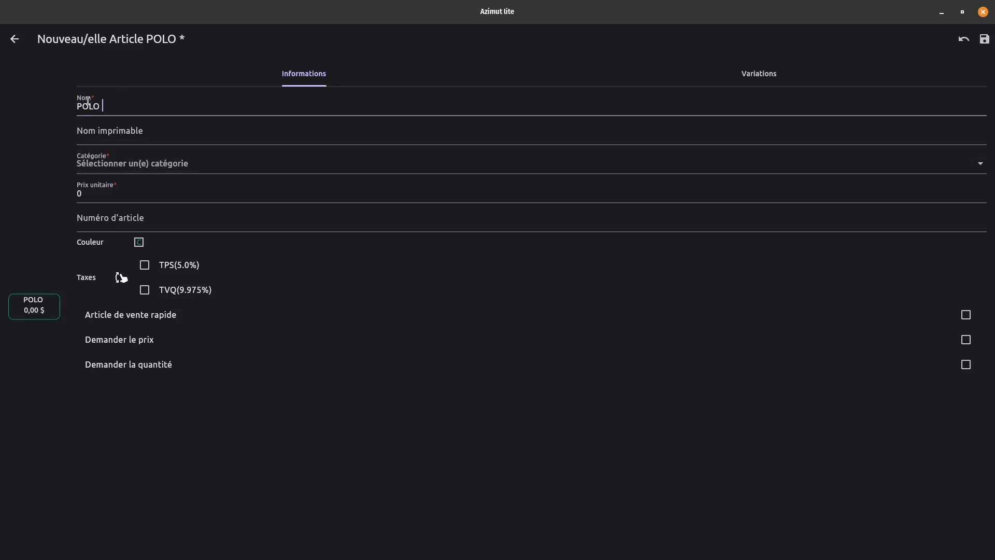
{"action": "left_click", "coordinate": [139, 165]}
{"action": "left_click", "coordinate": [94, 207]}
{"action": "left_click", "coordinate": [80, 194]}
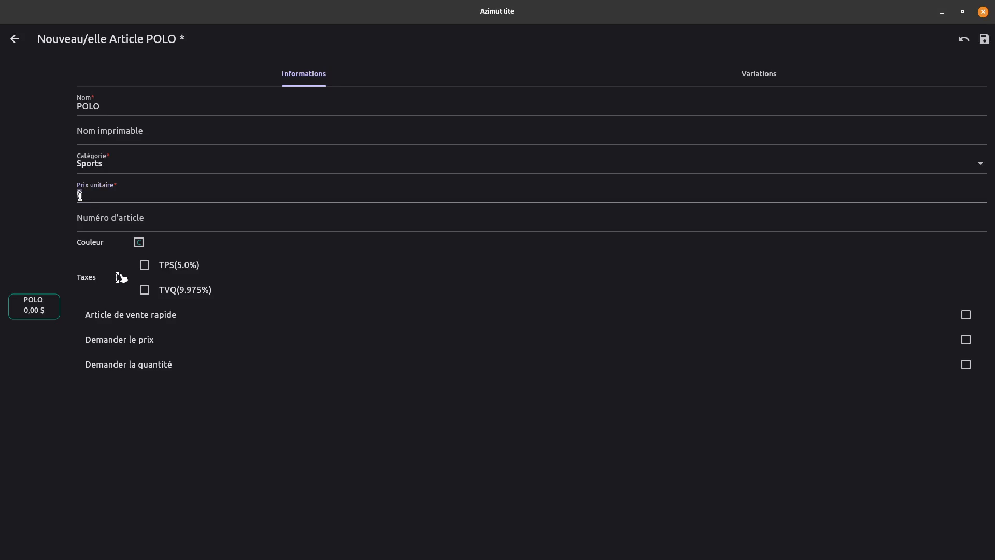
{"action": "type", "text": "24.99"}
{"action": "left_click", "coordinate": [183, 214]}
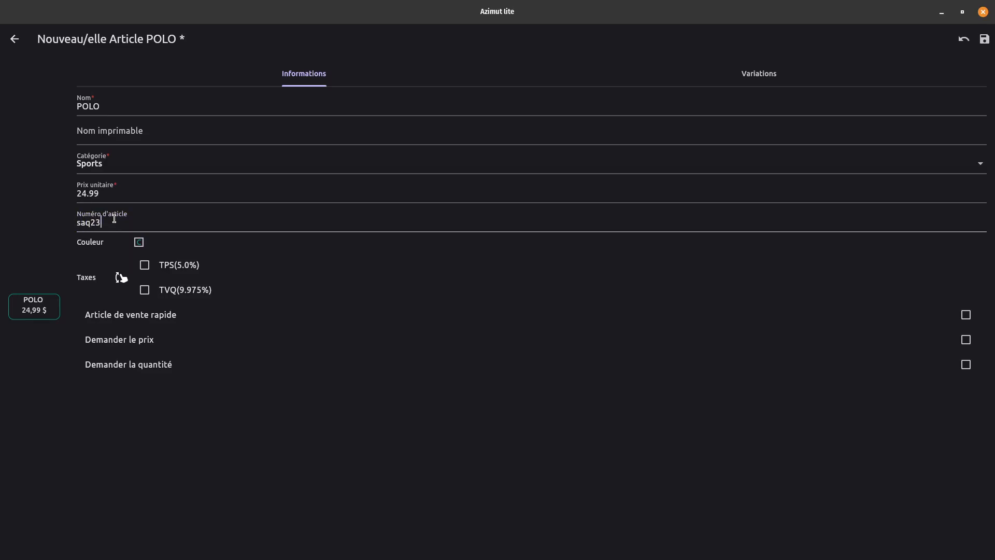
Set the POLO article's colour to a bright orange.
{"action": "left_click", "coordinate": [139, 242]}
{"action": "left_click", "coordinate": [538, 260]}
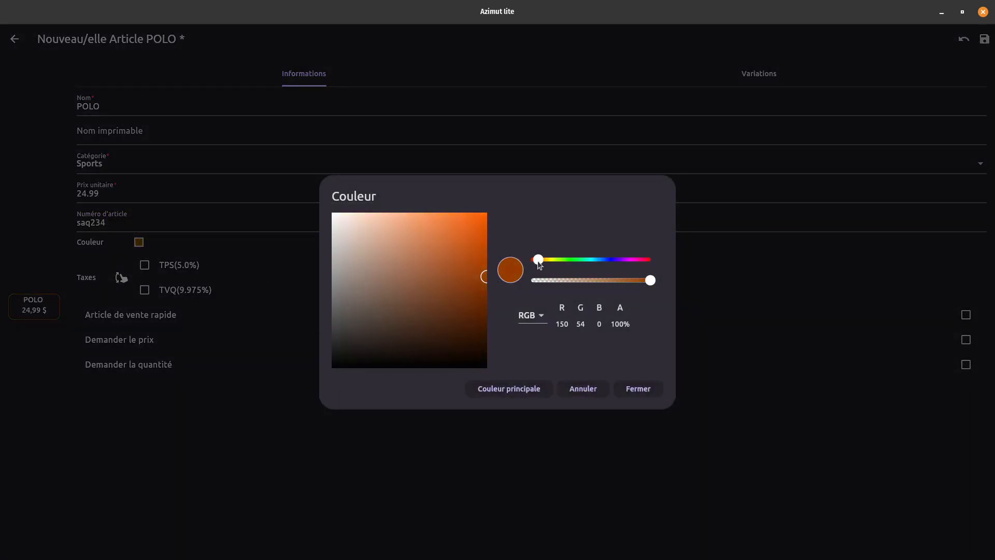
{"action": "left_click", "coordinate": [480, 217]}
{"action": "left_click", "coordinate": [655, 394]}
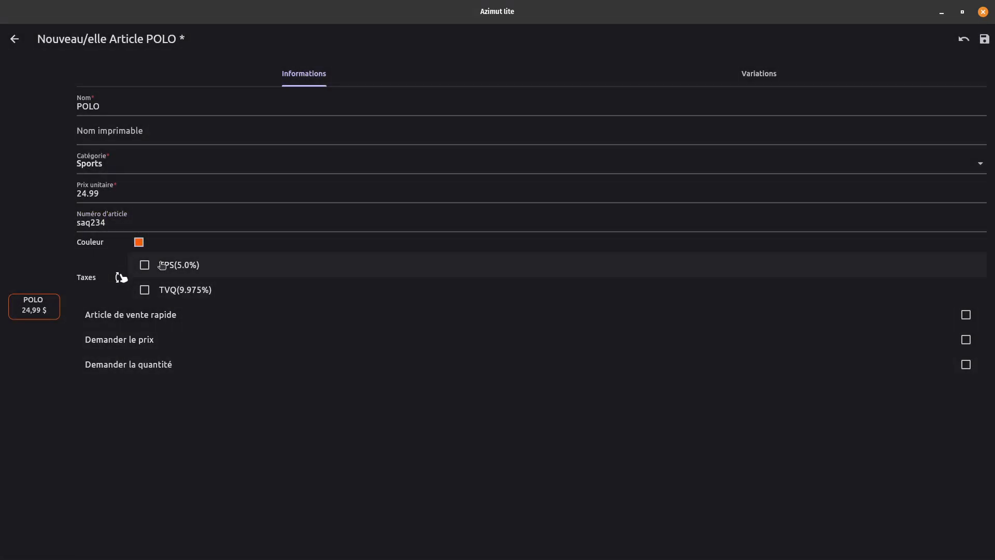
Apply both the TPS (5.0%) and TVQ (9.975%) taxes to the POLO article.
{"action": "left_click", "coordinate": [148, 267]}
{"action": "left_click", "coordinate": [145, 291]}
{"action": "scroll", "coordinate": [174, 267], "scroll_direction": "down", "scroll_amount": 1}
{"action": "scroll", "coordinate": [174, 267], "scroll_direction": "up", "scroll_amount": 1}
{"action": "scroll", "coordinate": [175, 268], "scroll_direction": "down", "scroll_amount": 2}
{"action": "scroll", "coordinate": [175, 267], "scroll_direction": "up", "scroll_amount": 2}
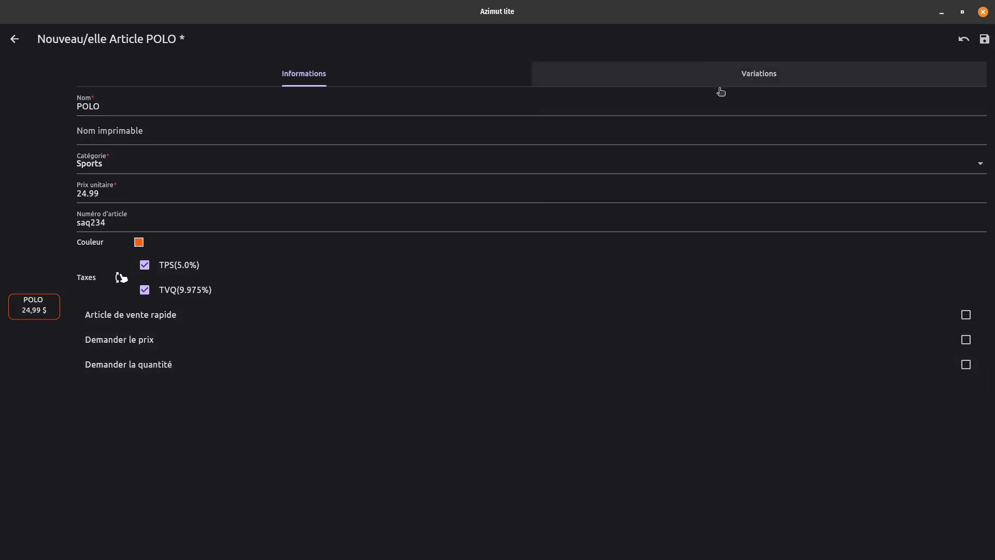
Add the Grandeurs attribute to the article's variations with the values P, M, G and TG.
{"action": "left_click", "coordinate": [753, 78]}
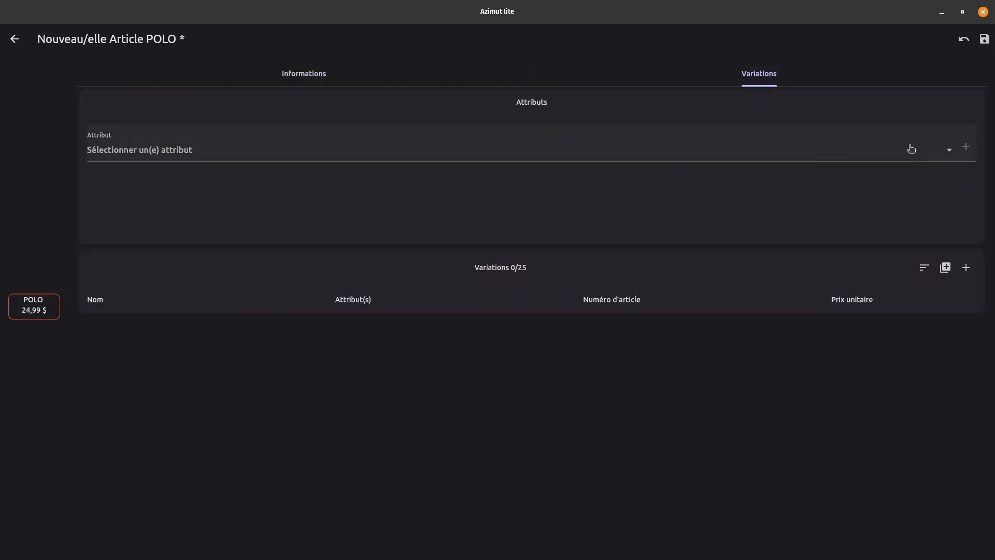
{"action": "left_click", "coordinate": [949, 151]}
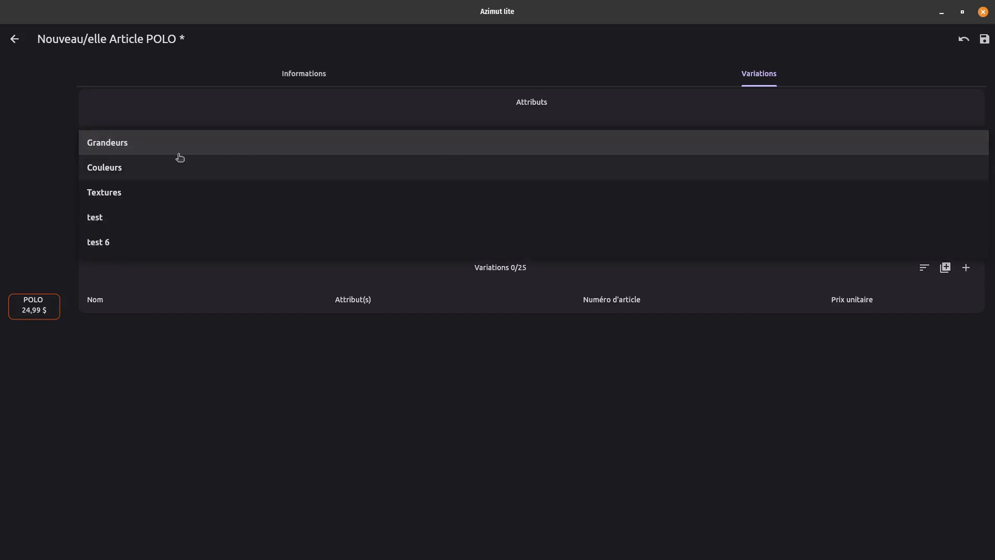
{"action": "left_click", "coordinate": [123, 145]}
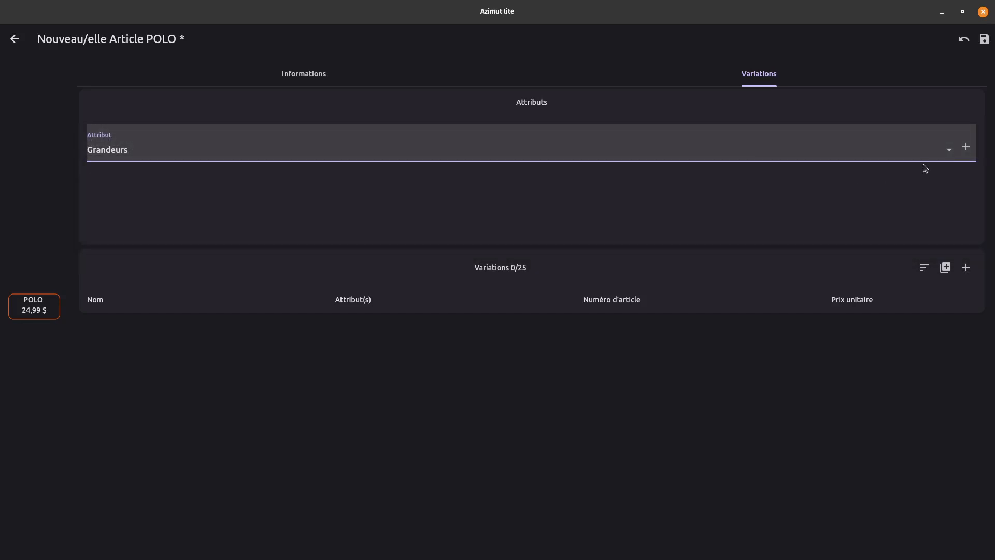
{"action": "left_click", "coordinate": [966, 148]}
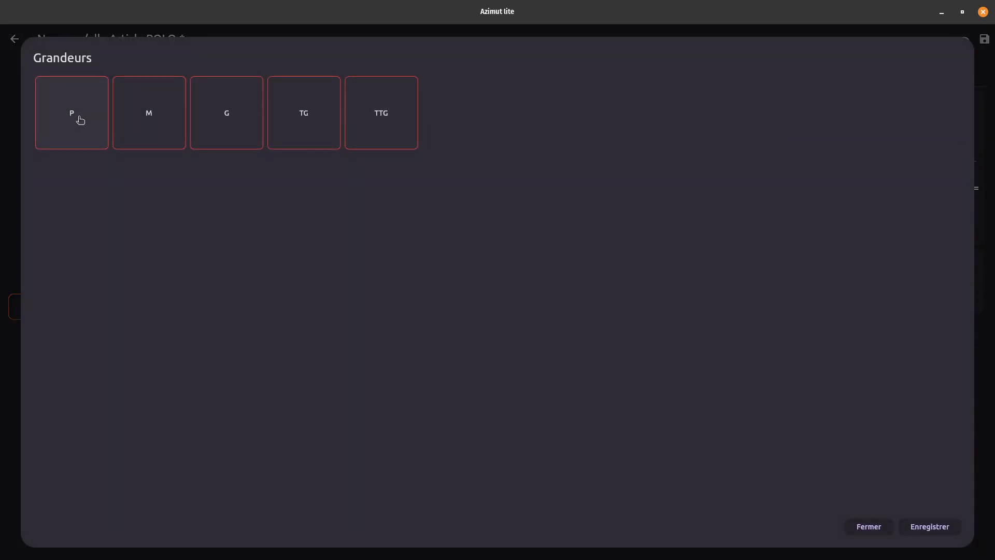
{"action": "left_click", "coordinate": [80, 120]}
{"action": "left_click", "coordinate": [146, 123]}
{"action": "left_click", "coordinate": [238, 125]}
{"action": "left_click", "coordinate": [295, 125]}
{"action": "left_click", "coordinate": [906, 531]}
{"action": "left_click", "coordinate": [869, 526]}
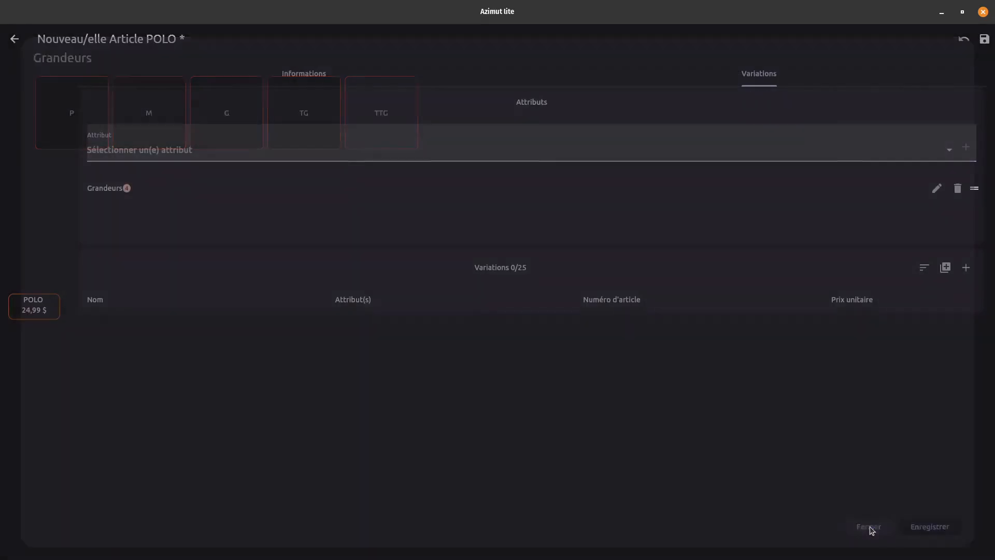
Add the Couleurs attribute to the article's variations with the values Rouge, Bleu and Blanc.
{"action": "left_click", "coordinate": [949, 150]}
{"action": "left_click", "coordinate": [190, 169]}
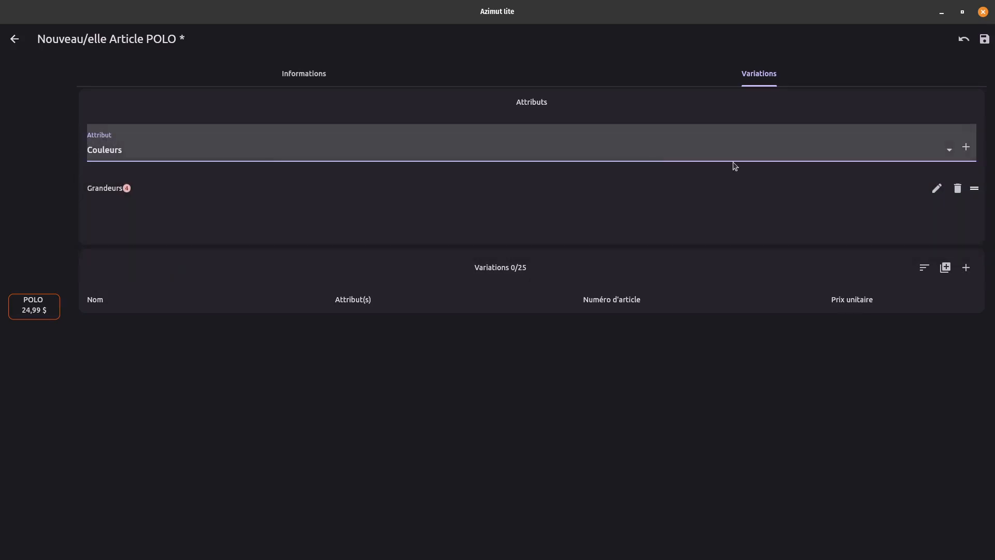
{"action": "left_click", "coordinate": [964, 148]}
{"action": "left_click", "coordinate": [88, 116]}
{"action": "left_click", "coordinate": [171, 118]}
{"action": "left_click", "coordinate": [233, 127]}
{"action": "left_click", "coordinate": [936, 530]}
{"action": "left_click", "coordinate": [879, 528]}
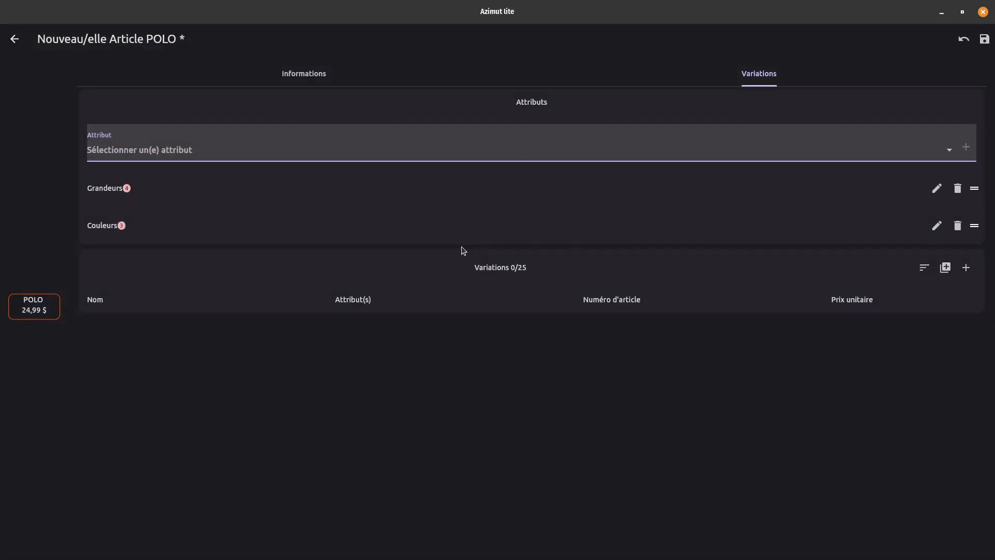
Generate all size and colour variations and set the unit price of the P / Rouge variation to 33.44.
{"action": "left_click", "coordinate": [948, 269]}
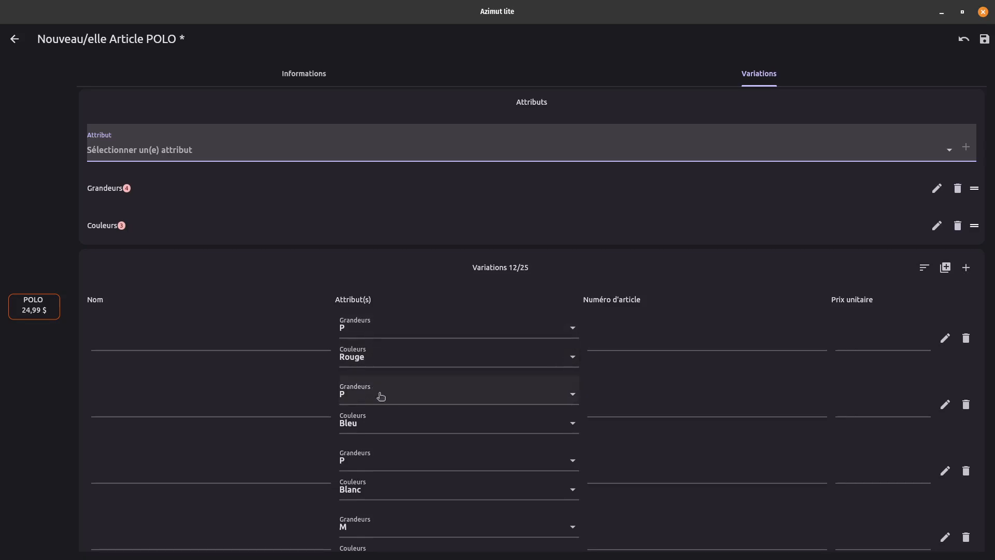
{"action": "left_click", "coordinate": [639, 340]}
{"action": "left_click", "coordinate": [866, 342]}
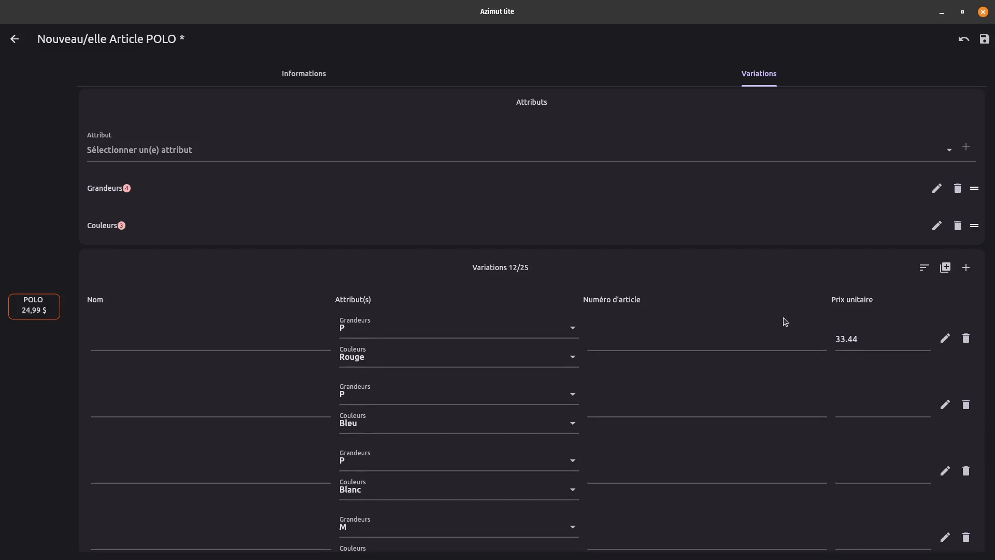
Save the POLO article, reopen it from the article list to check its information, and return to the list.
{"action": "left_click", "coordinate": [984, 40]}
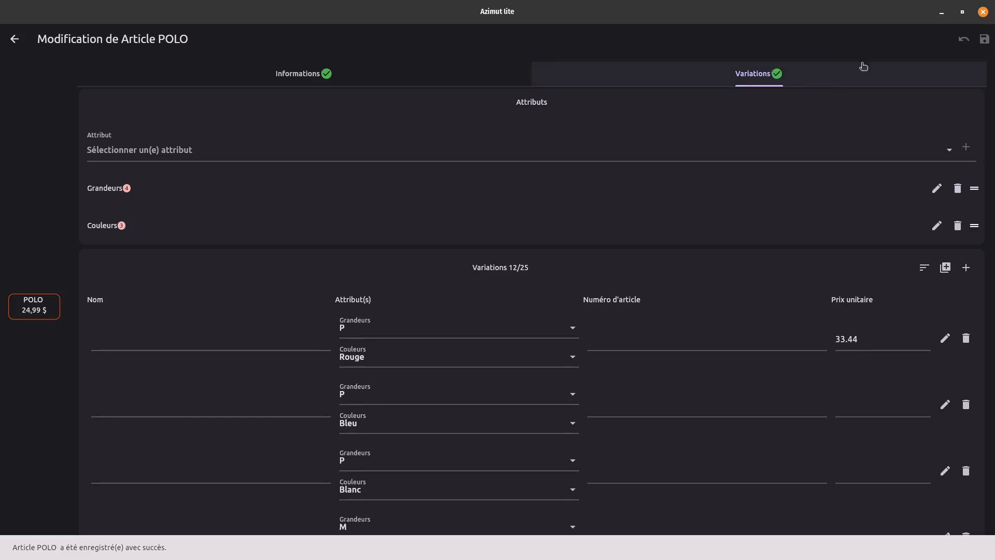
{"action": "left_click", "coordinate": [15, 40]}
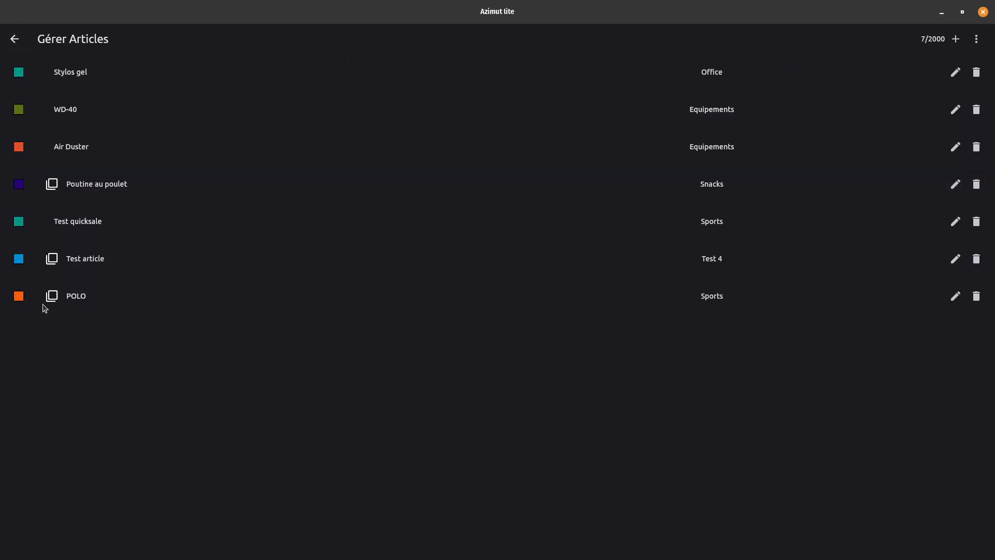
{"action": "left_click", "coordinate": [956, 297]}
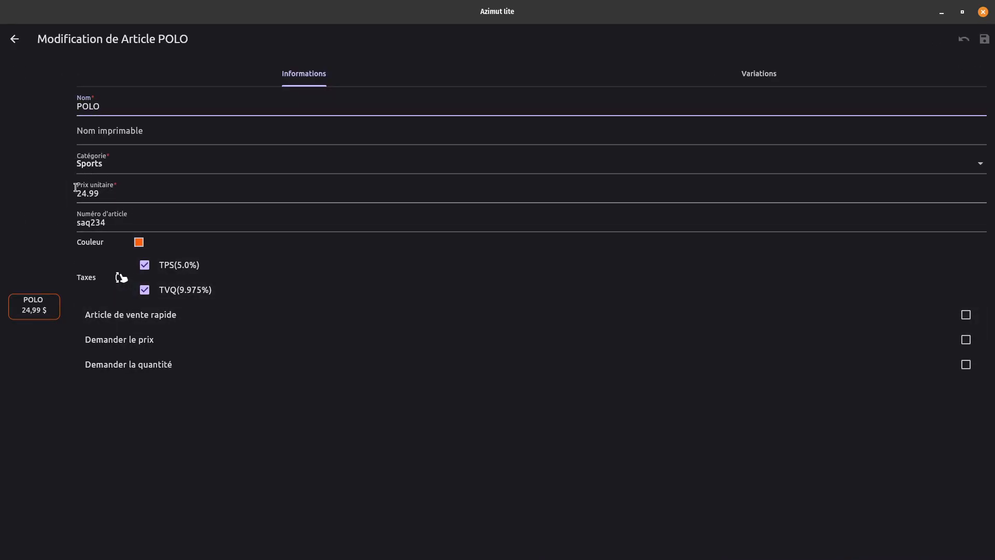
{"action": "left_click", "coordinate": [14, 39]}
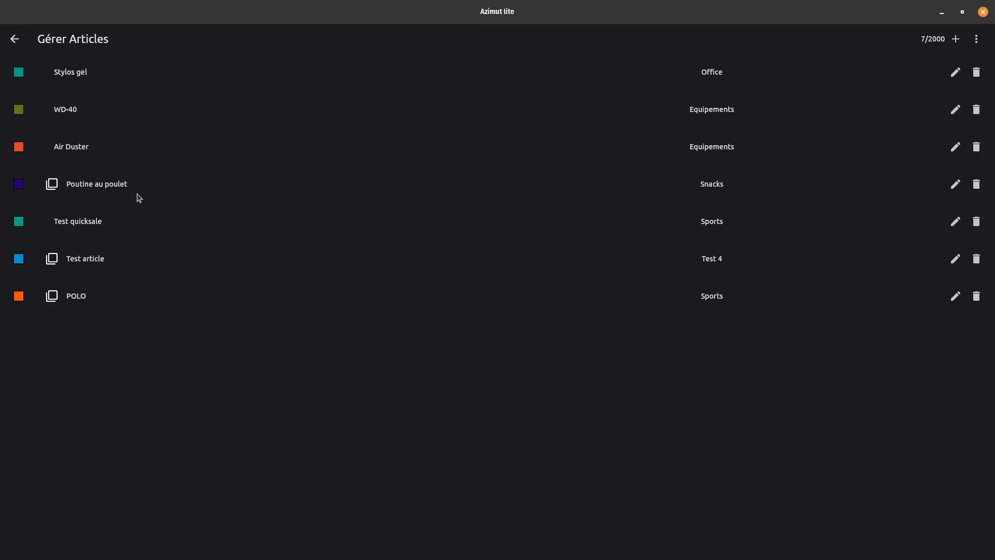